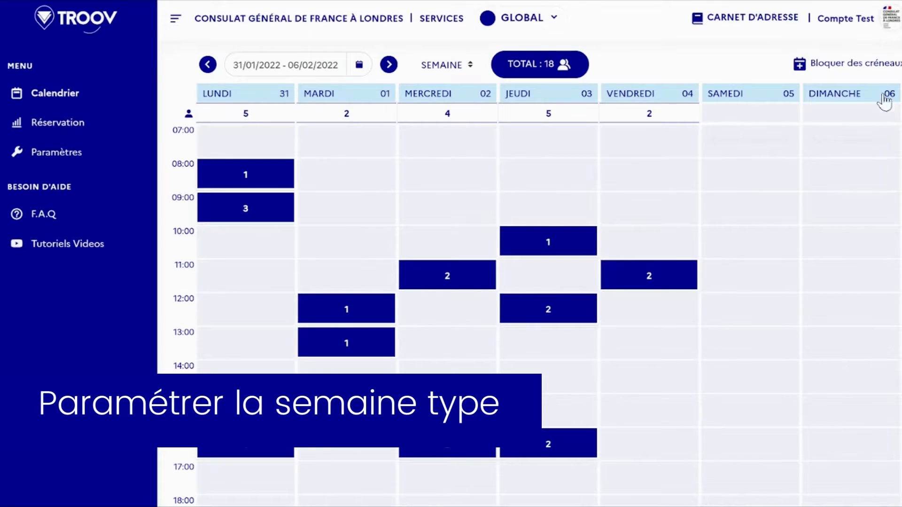
Open the appointment booking settings, bring up the deactivation confirmation for appointment booking at the venue, and decline it.
click(26, 154)
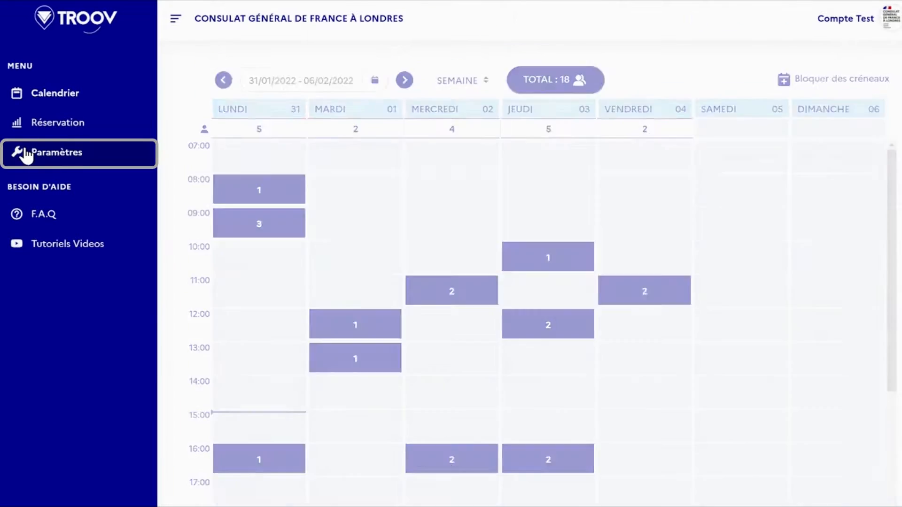
click(844, 137)
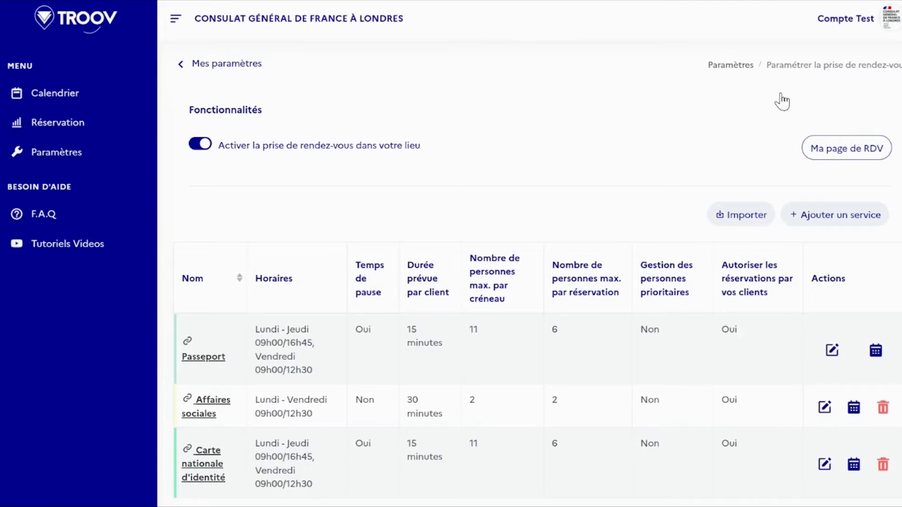
click(200, 148)
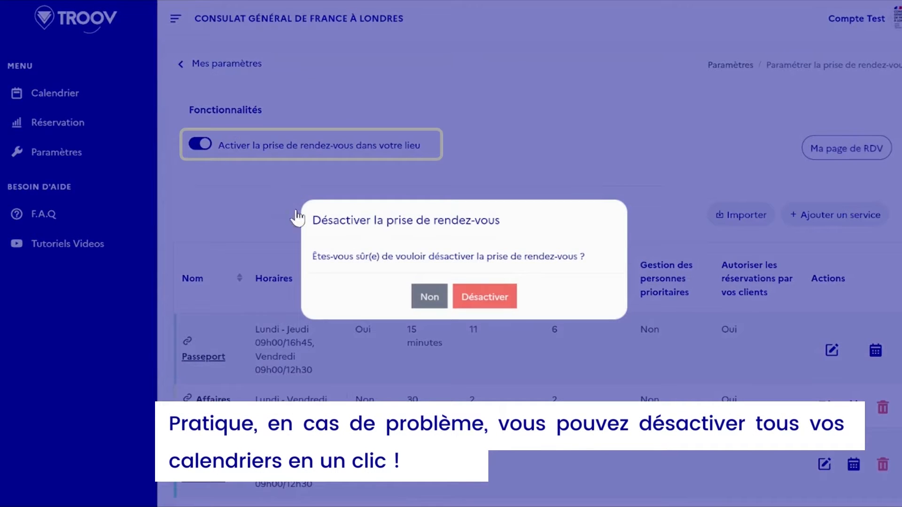
click(433, 299)
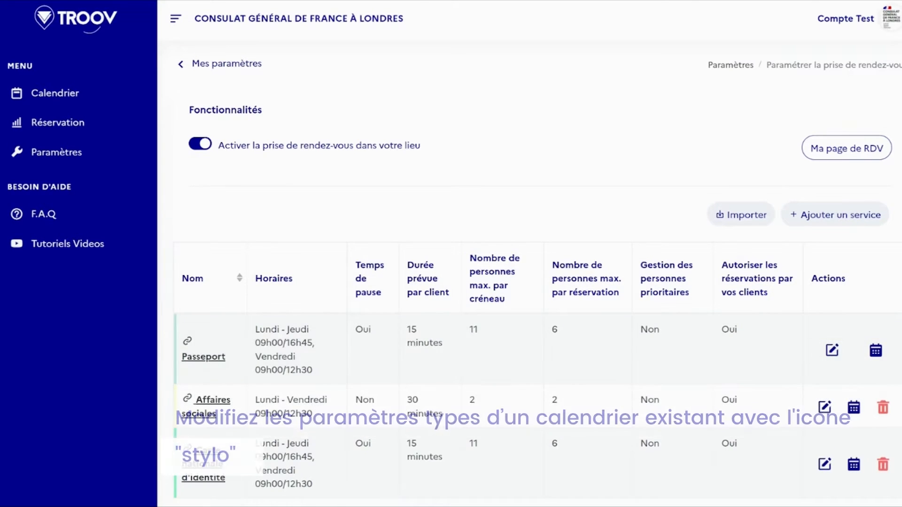
Switch family reservations off and back on, and do the same for the booking certificates attached to the confirmation email.
scroll(529, 272, down, 5)
scroll(612, 177, down, 3)
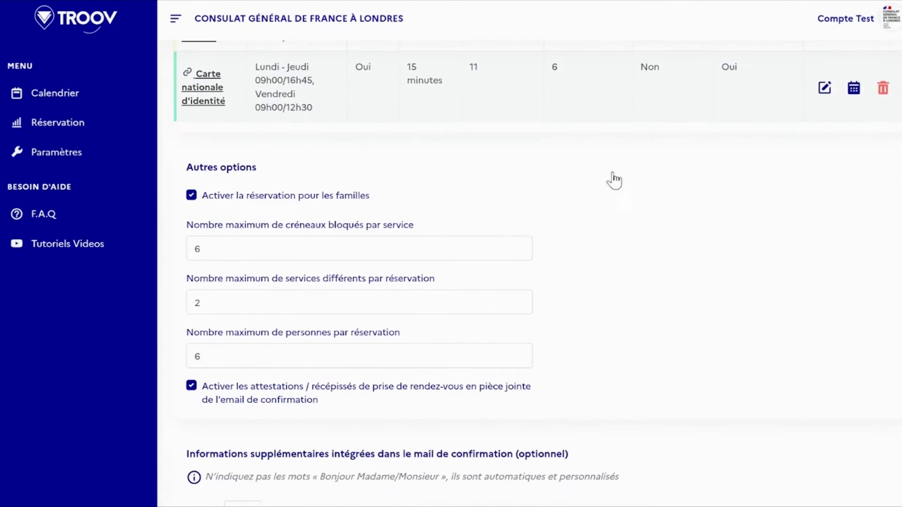
click(191, 197)
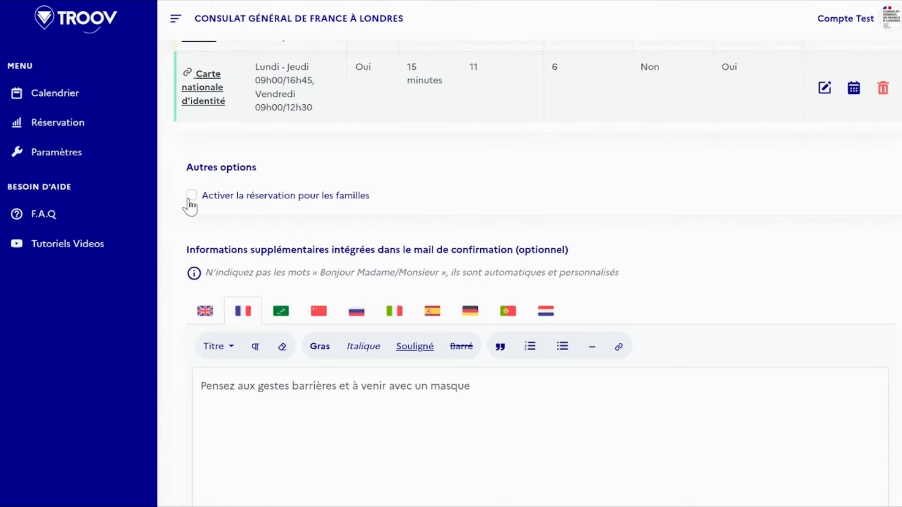
click(191, 197)
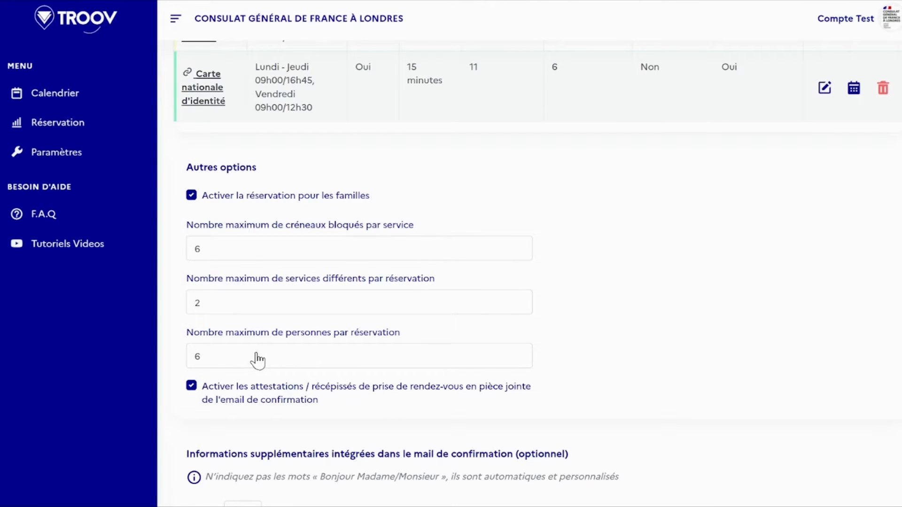
click(192, 387)
click(192, 388)
Examine the extra information for the confirmation email, including its English version, and the texts for the reminder email and booking certificates.
scroll(540, 273, down, 8)
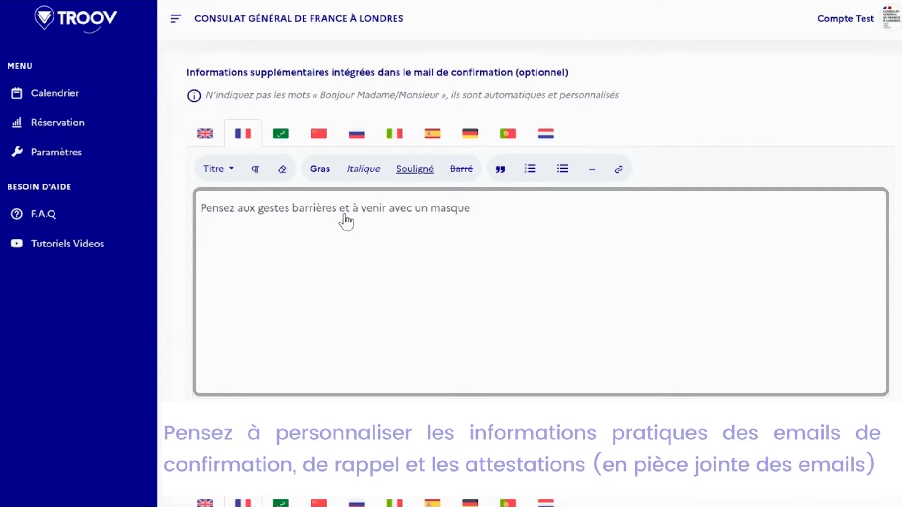
click(211, 137)
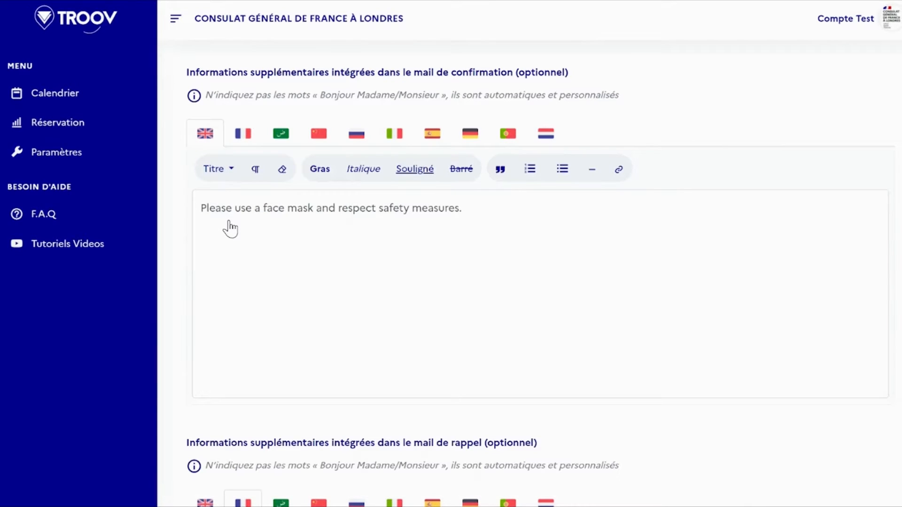
scroll(885, 233, down, 5)
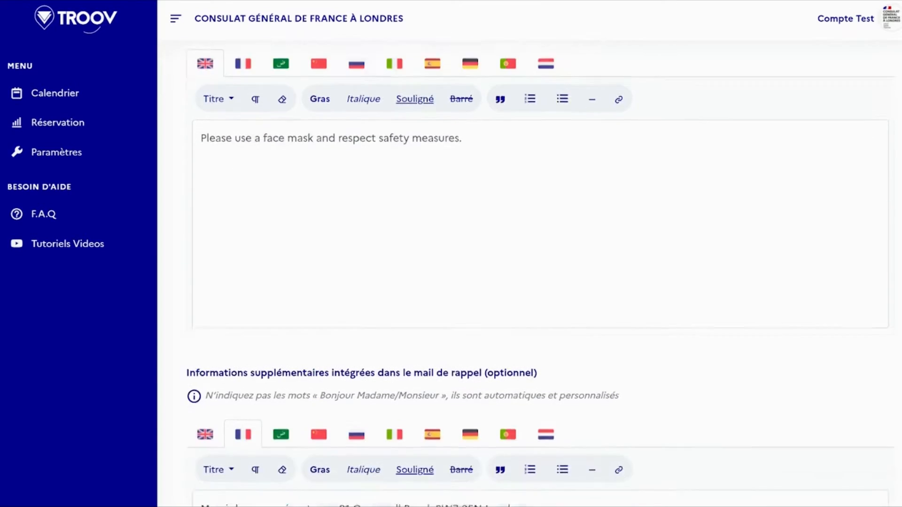
scroll(540, 273, down, 2)
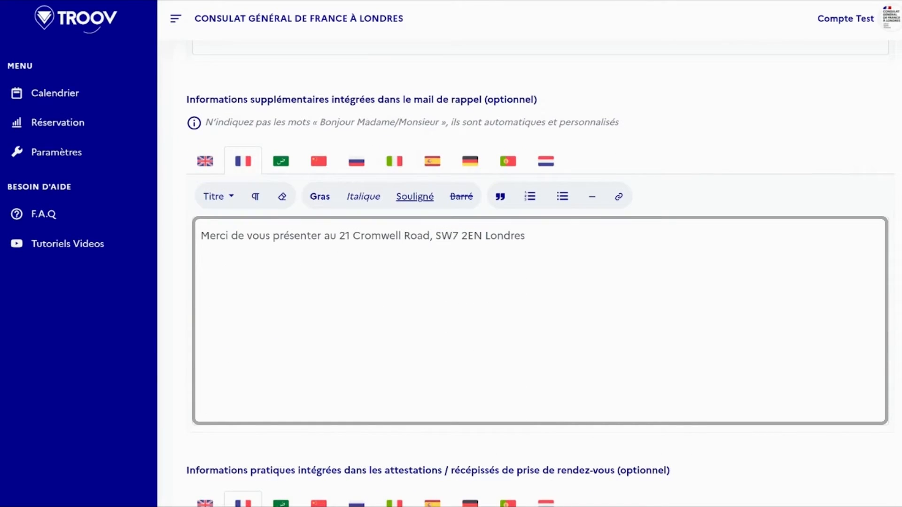
scroll(540, 272, down, 7)
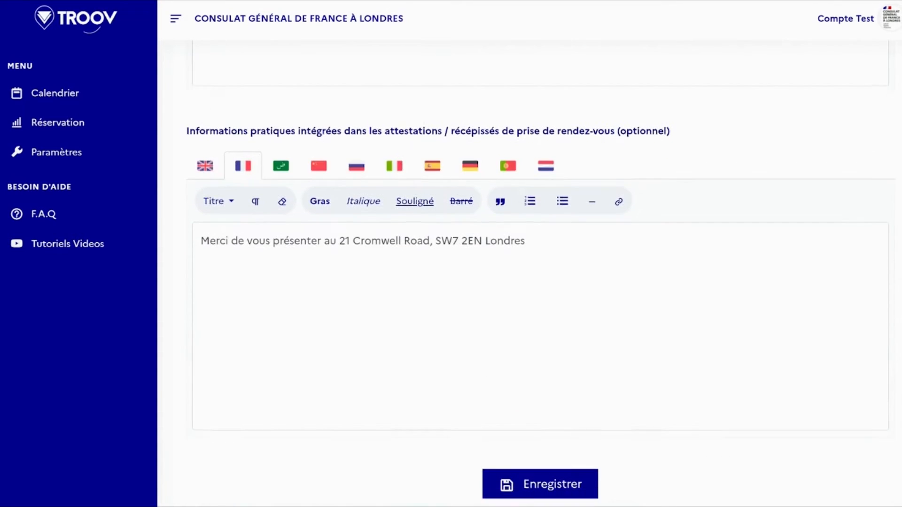
scroll(540, 273, down, 1)
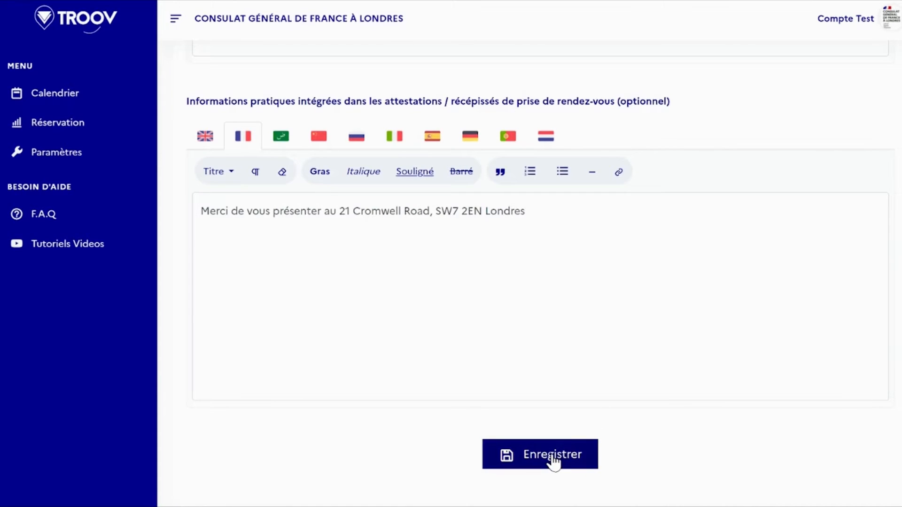
Open the Passeport service for editing and validate #bee8e0 as its calendar colour code.
scroll(553, 463, up, 15)
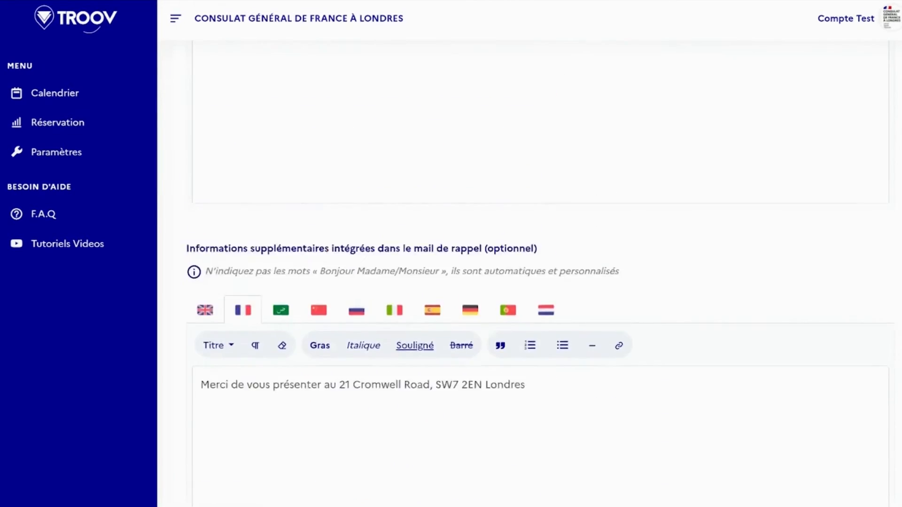
scroll(537, 268, up, 15)
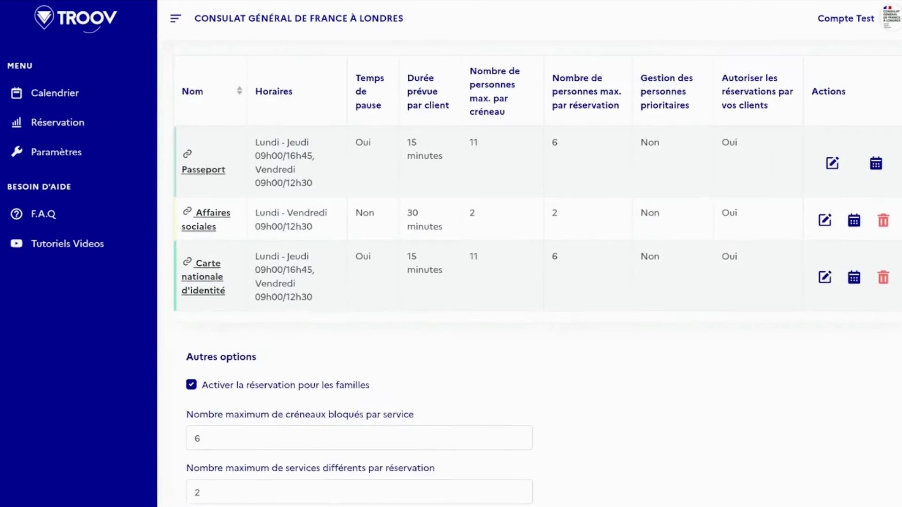
scroll(537, 268, up, 1)
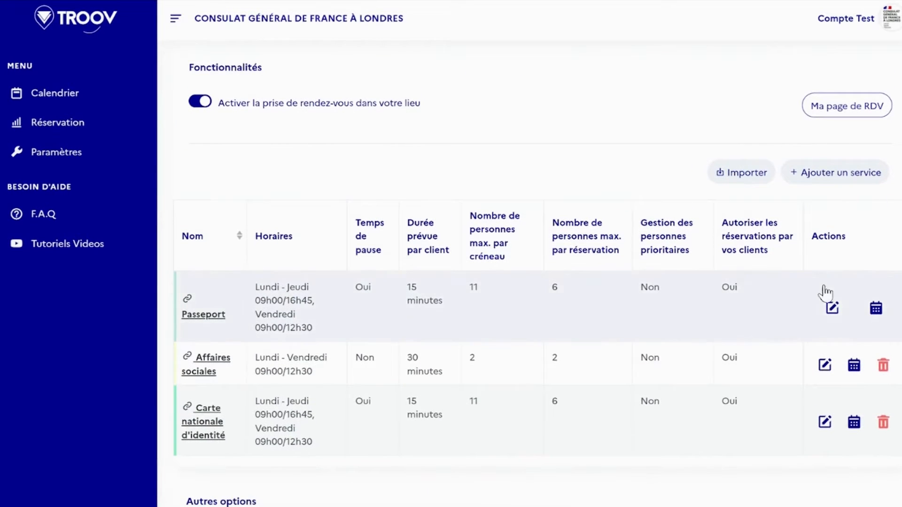
click(832, 310)
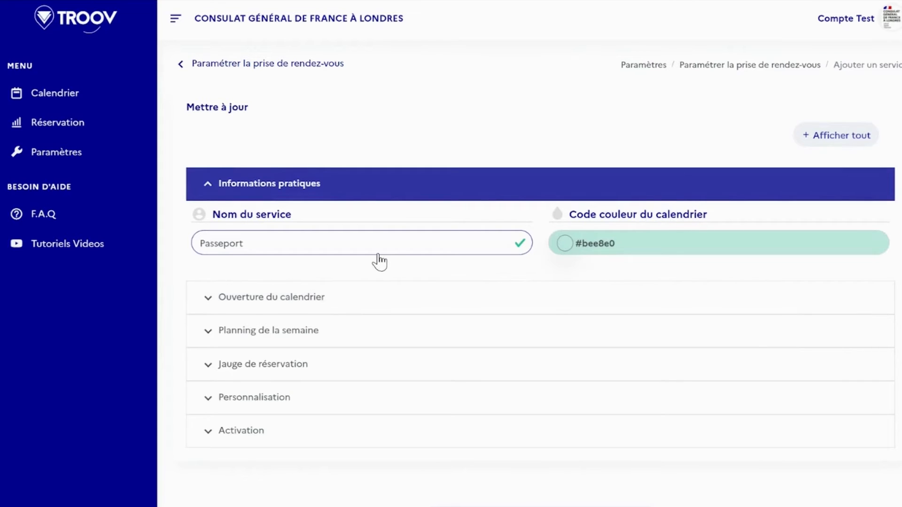
click(658, 248)
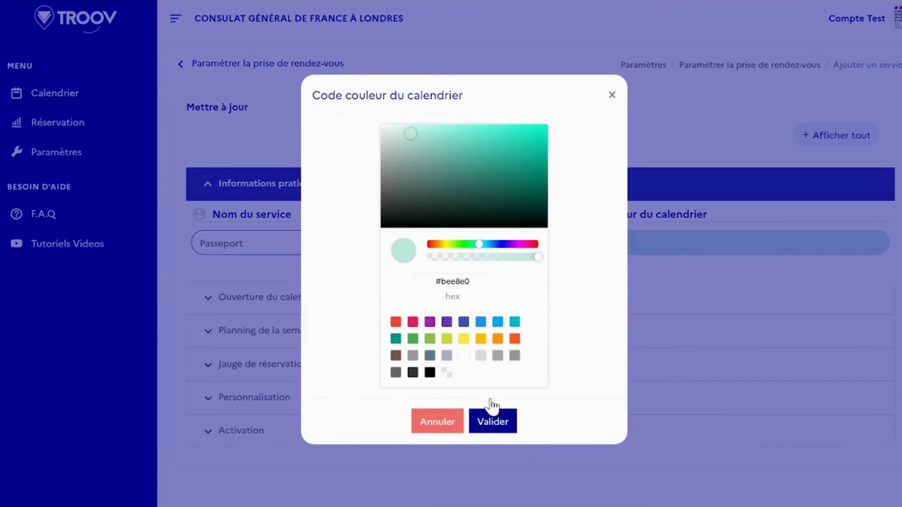
click(491, 423)
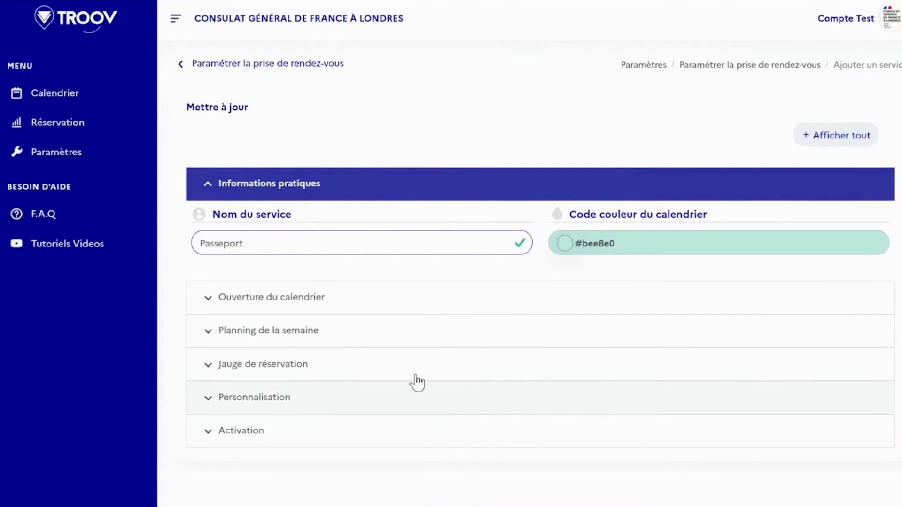
In the calendar opening settings, view the start date choices and activate the sliding calendar from 1 to 30 days ahead.
click(334, 308)
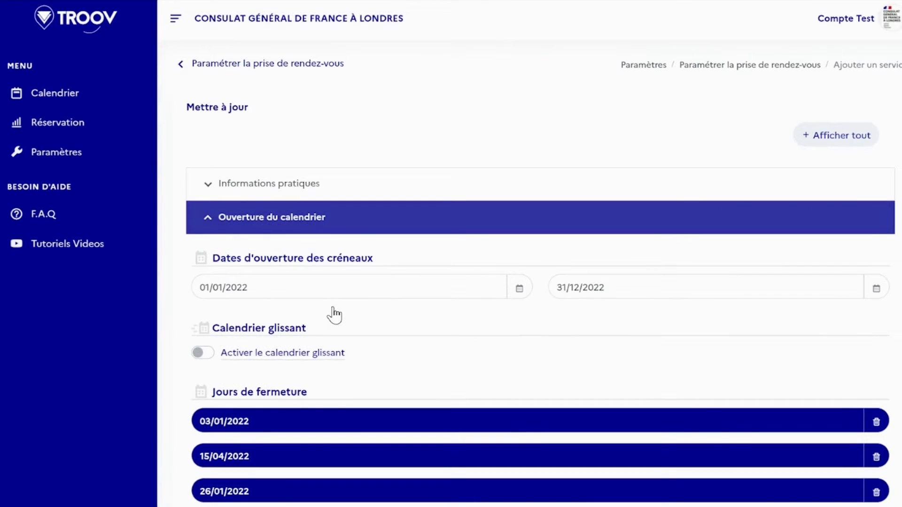
click(513, 295)
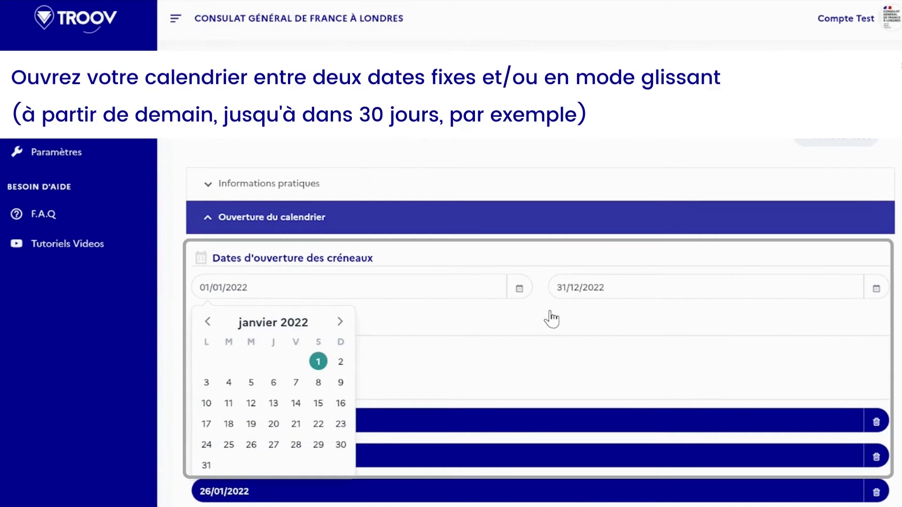
click(552, 319)
click(201, 353)
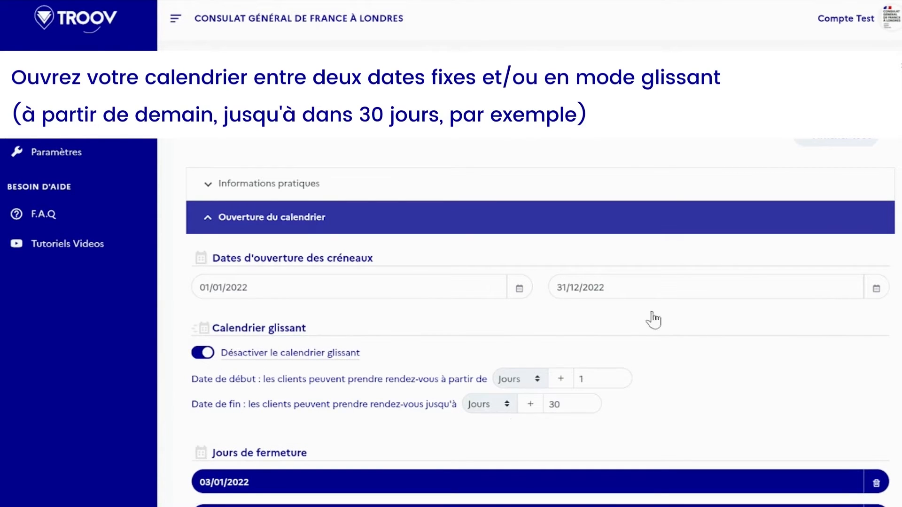
Add 31/01/2022 to the closing days of the Passeport service.
scroll(652, 320, down, 6)
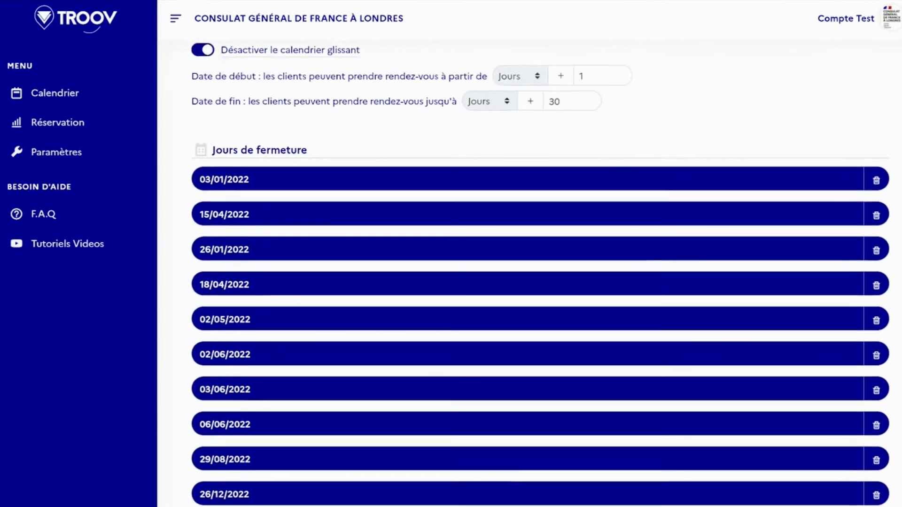
scroll(540, 273, down, 1)
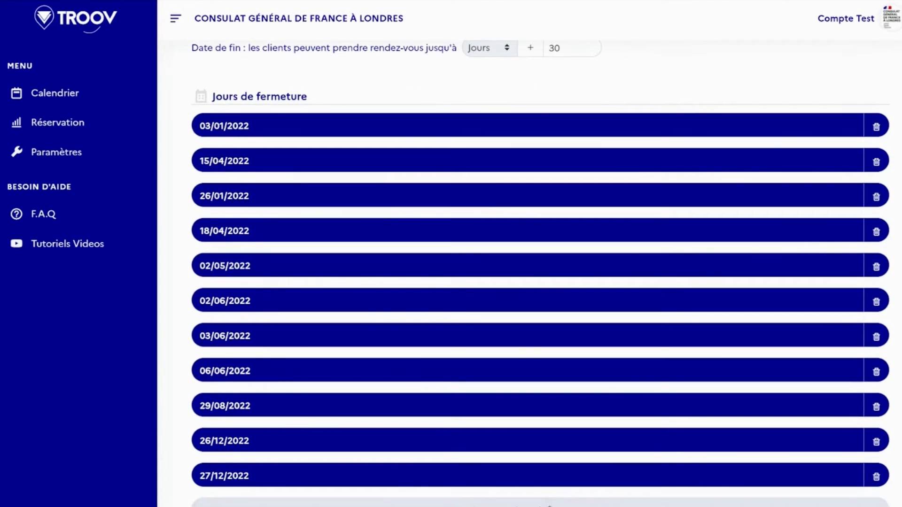
scroll(547, 502, down, 1)
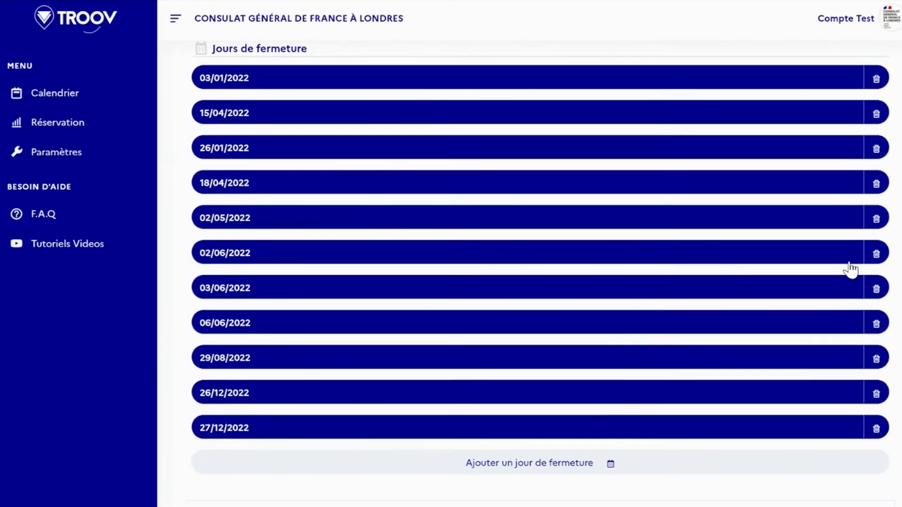
click(540, 465)
scroll(866, 248, down, 1)
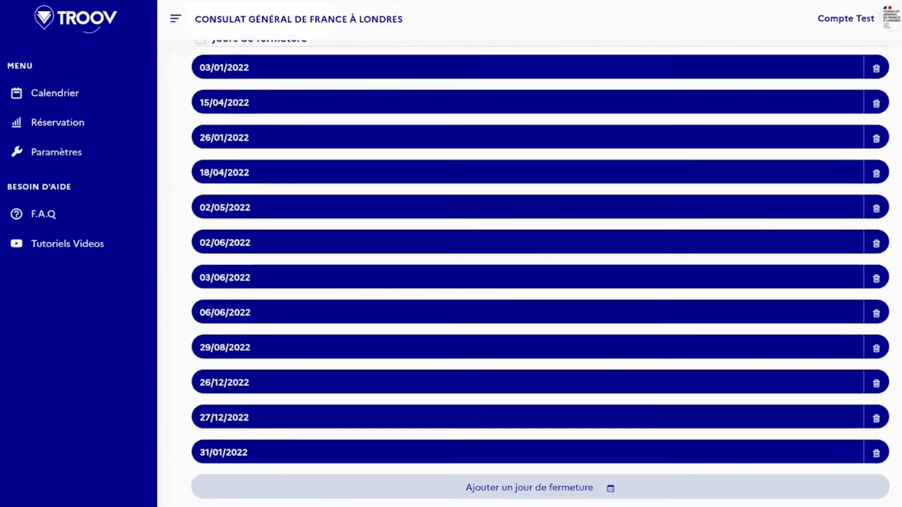
In the weekly schedule's opening days, set Monday's closing time to 18 h 0, mark Tuesday as closed, and accept.
scroll(540, 272, down, 3)
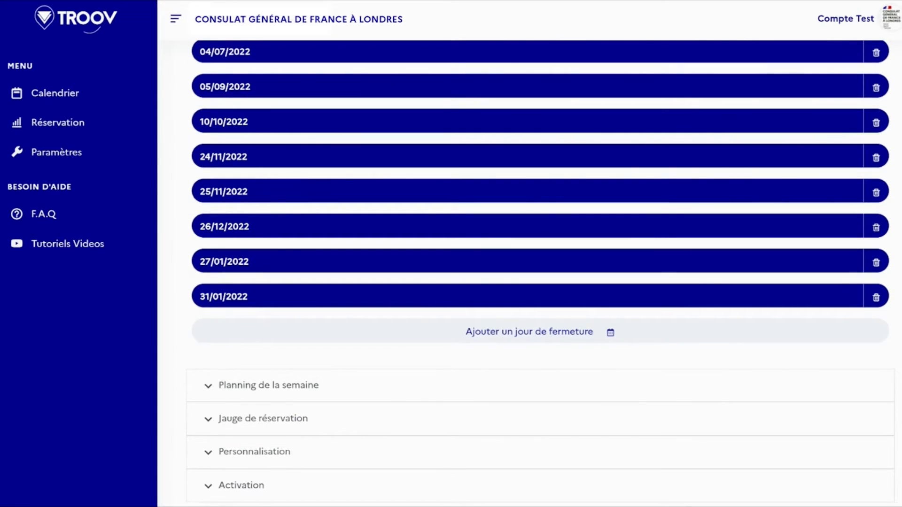
click(302, 393)
click(289, 146)
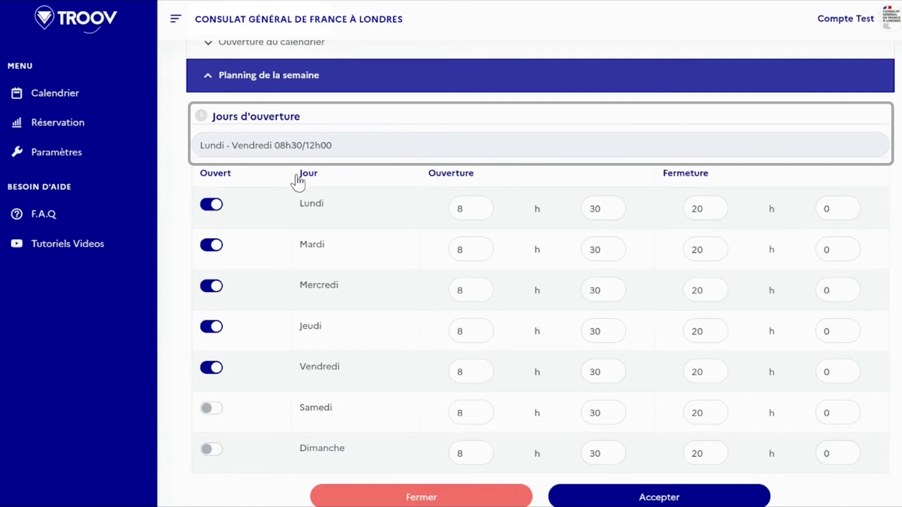
click(210, 247)
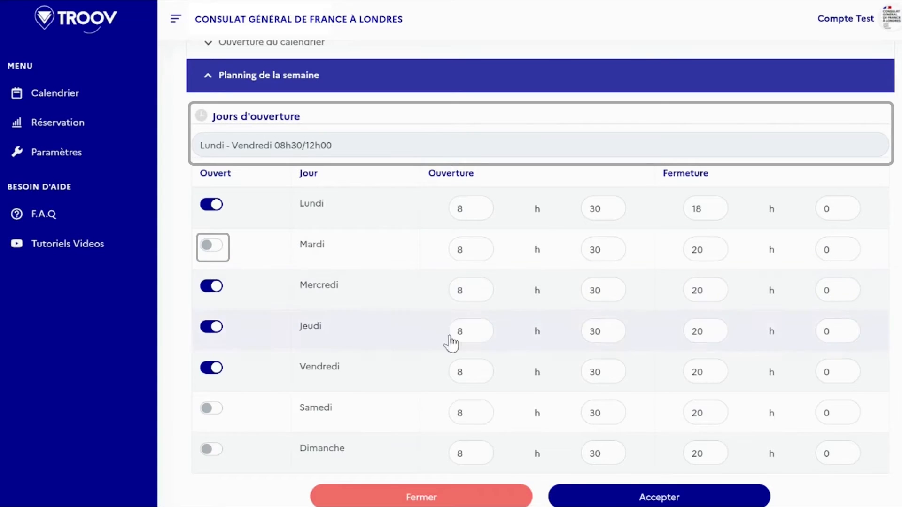
click(644, 496)
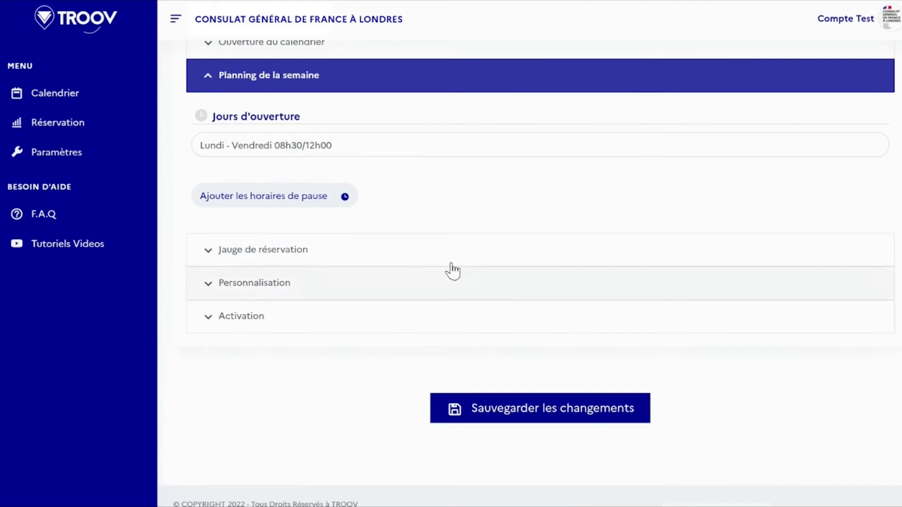
Add break times to the weekly schedule, with Monday's break from 12 h 00 to 14 h 0, and accept them.
click(299, 199)
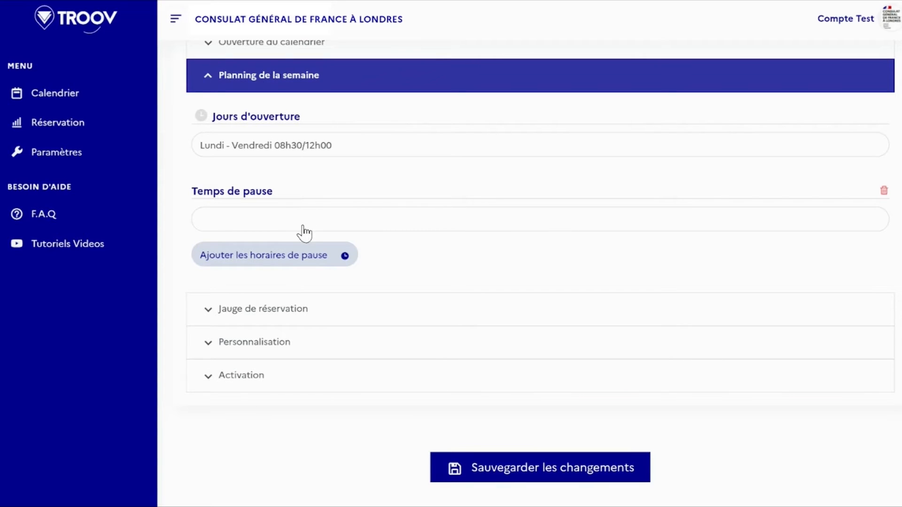
click(303, 232)
click(535, 288)
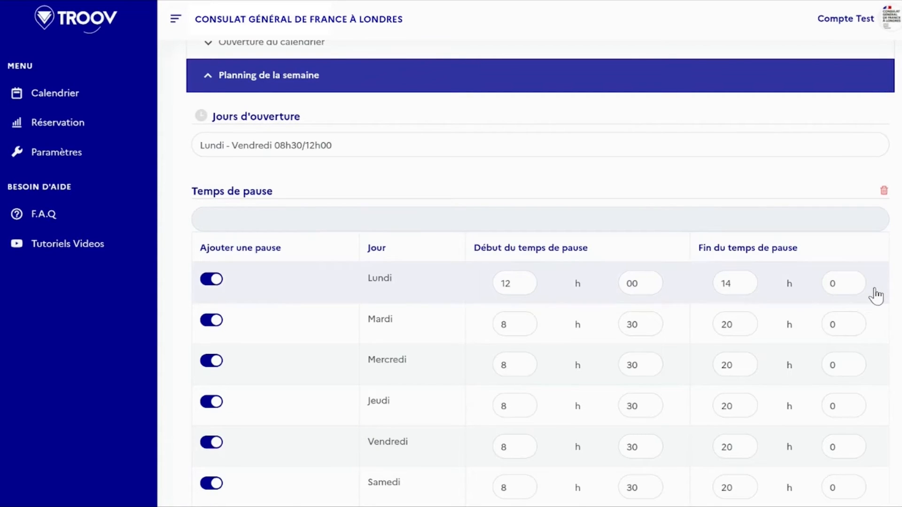
scroll(874, 295, down, 4)
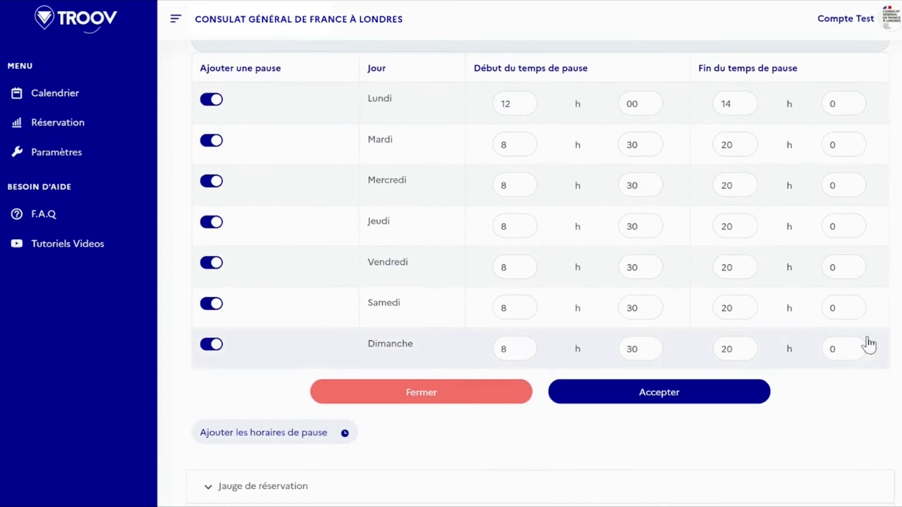
click(708, 384)
In the reservation gauge, clear the minimum delay between two bookings by the same client, and open the Personnalisation settings.
scroll(709, 423, up, 3)
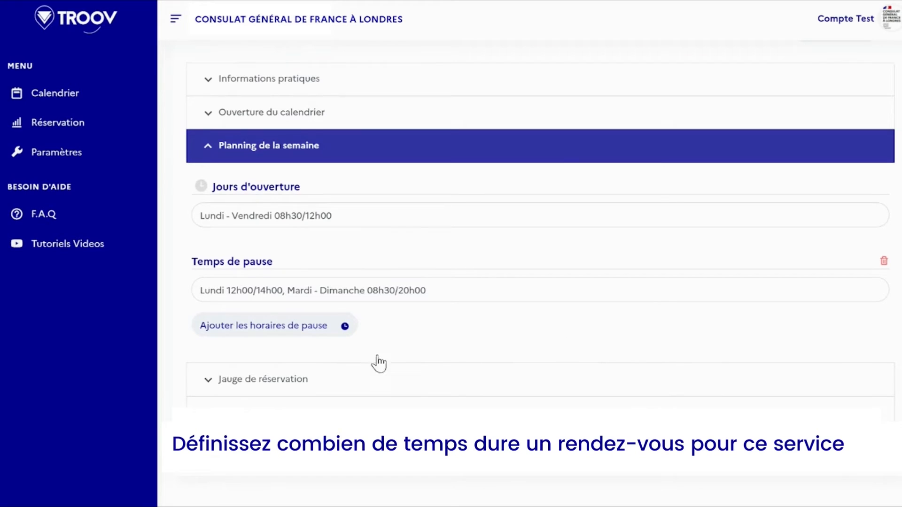
click(266, 380)
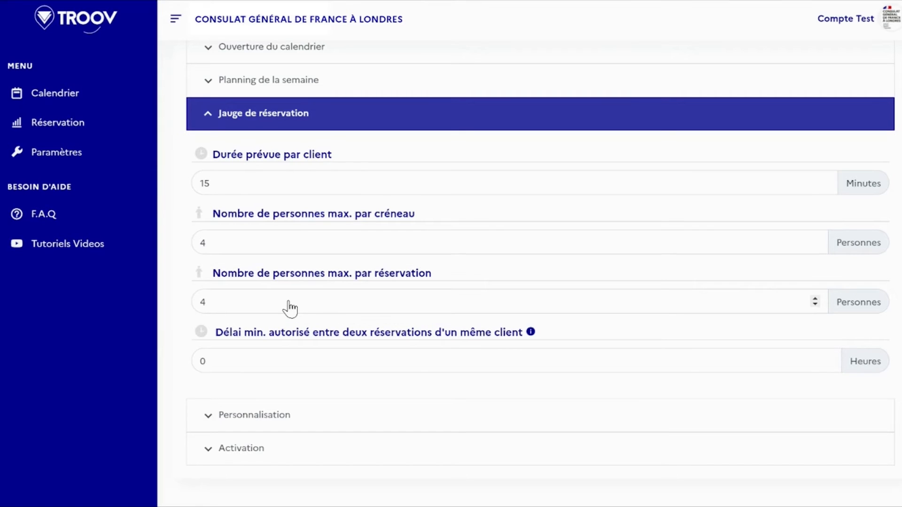
click(260, 367)
key(BackSpace)
scroll(682, 357, down, 1)
click(548, 374)
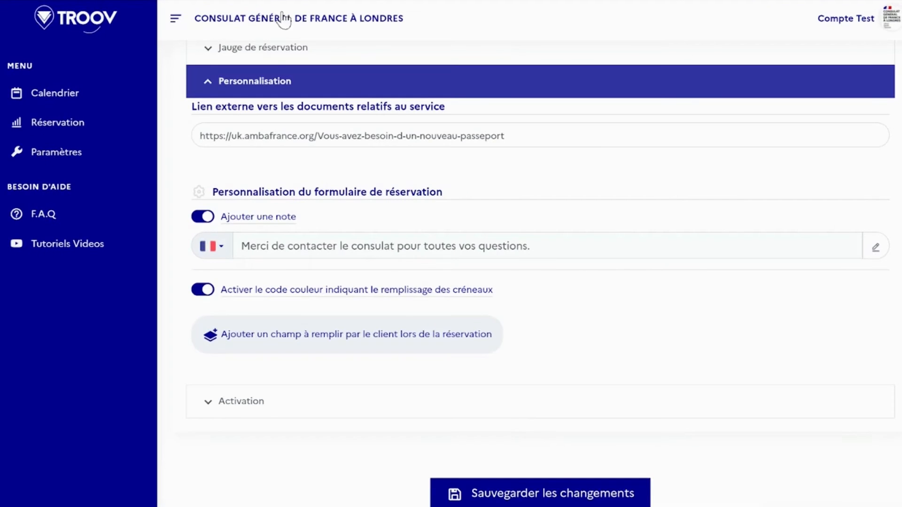
Switch the booking form's added note and the slot-filling colour code off and back on.
click(202, 220)
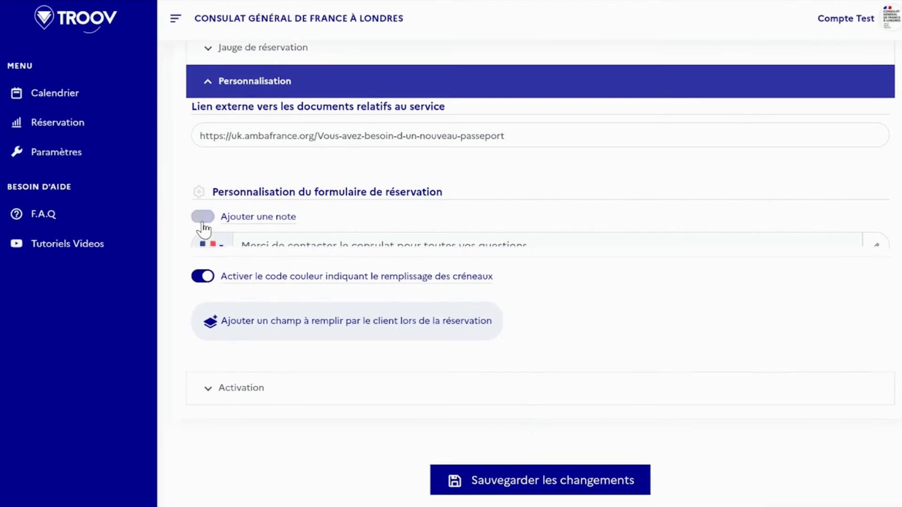
click(201, 218)
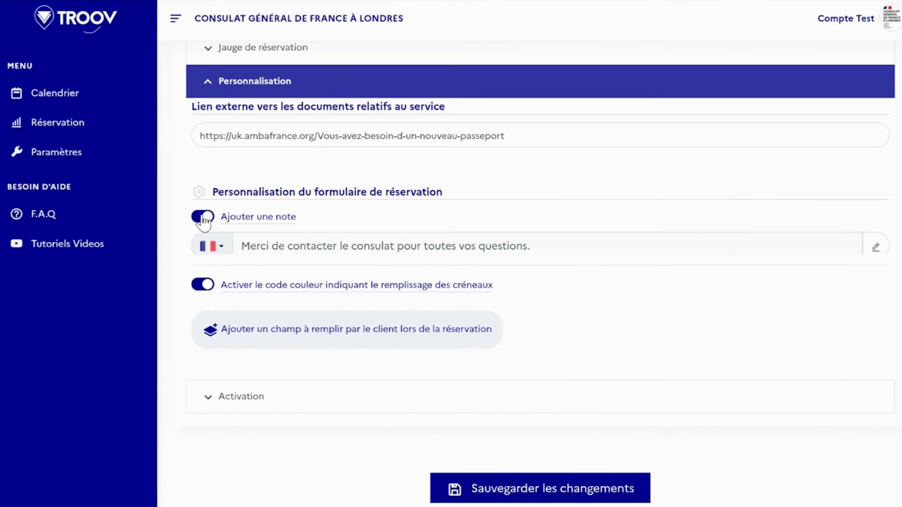
click(203, 292)
click(204, 292)
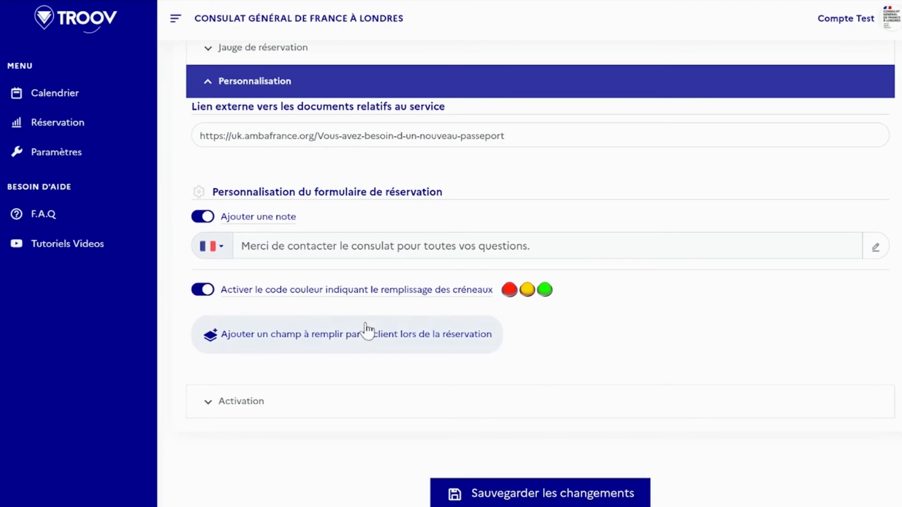
Add a checkbox field named "Motif", described "Pour quelle raison prenez-vous rendez-vous?", with English texts "Reason of the request" and "Why are you making an appointment?".
click(347, 347)
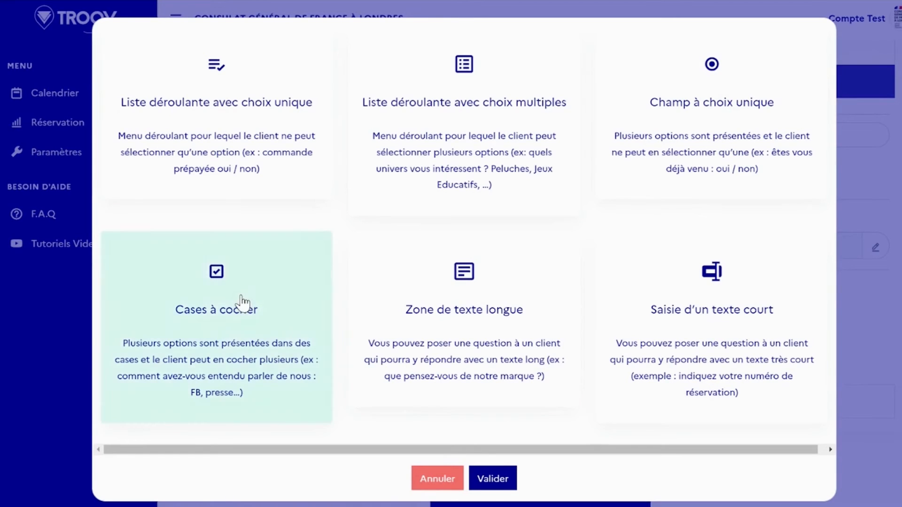
click(280, 321)
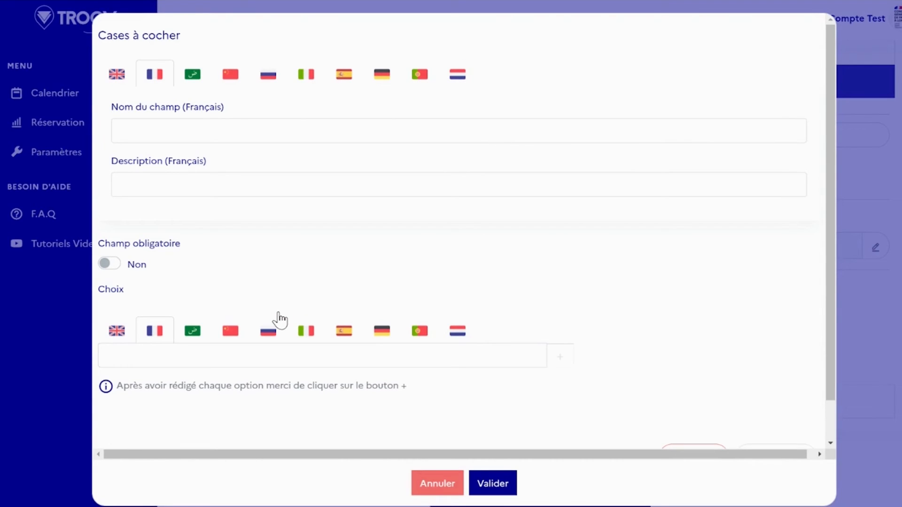
text(Motif)
key(Tab)
text(Pour quelle raison prenez-vous rendez-vous?)
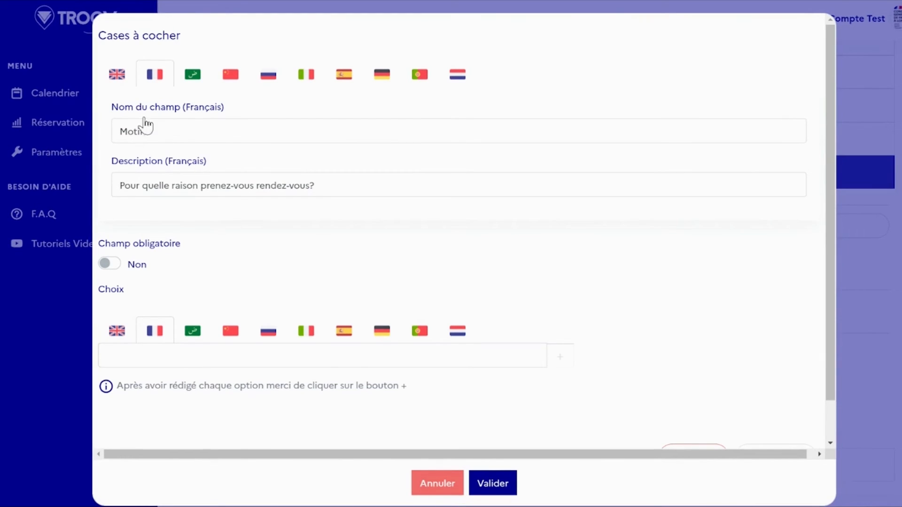
click(116, 84)
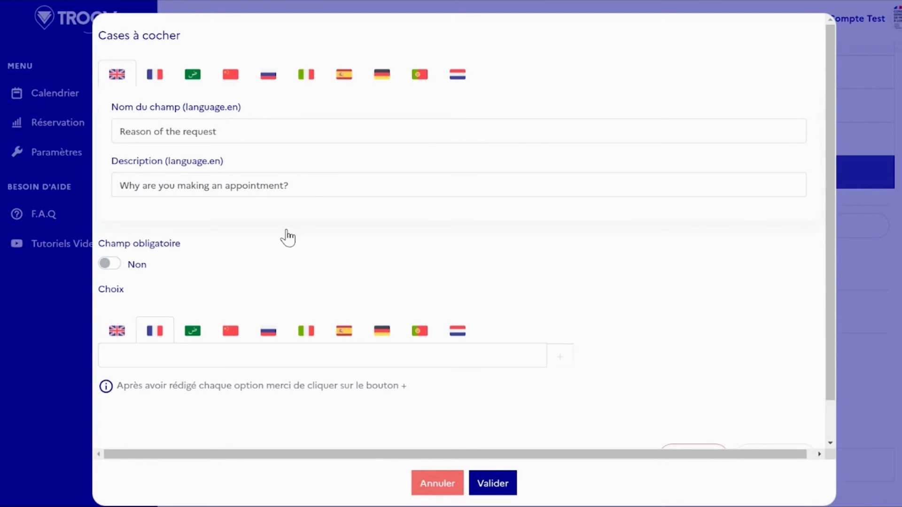
click(154, 76)
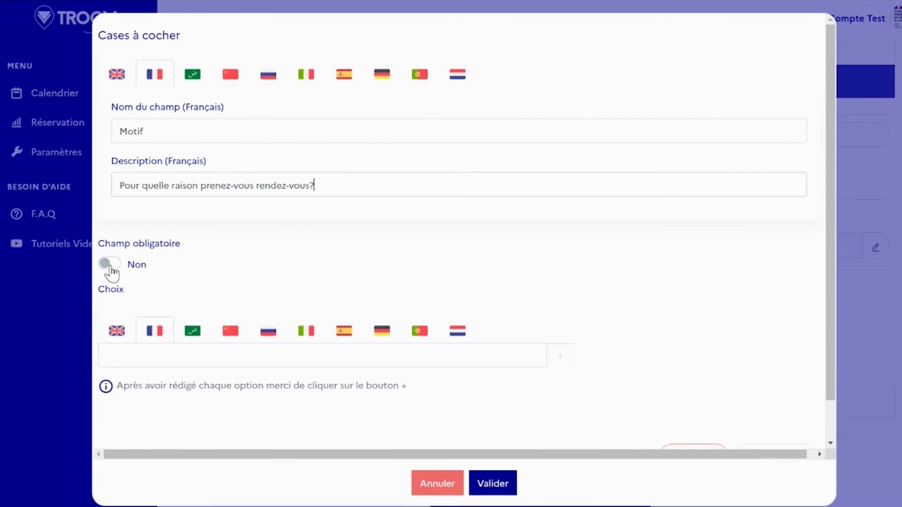
Make the field mandatory and add choices "J'ai perdu mon passeport", "Mon passeport a été volé" and "La date de validité de mon passeport a expiré".
click(111, 267)
click(282, 371)
text(J'ai perdu mon passeport)
click(570, 360)
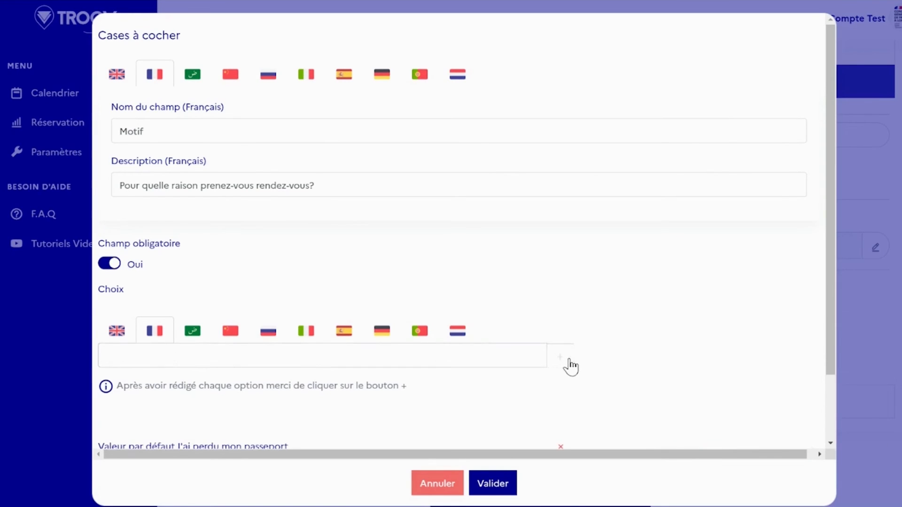
text(Mon passeport a été volé)
click(560, 361)
text(La date de validité de mon passeport a expiré)
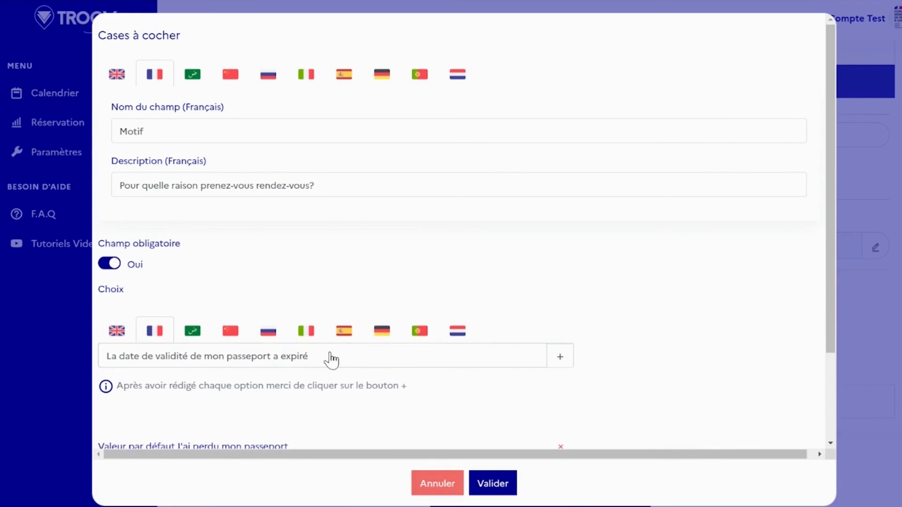
click(560, 363)
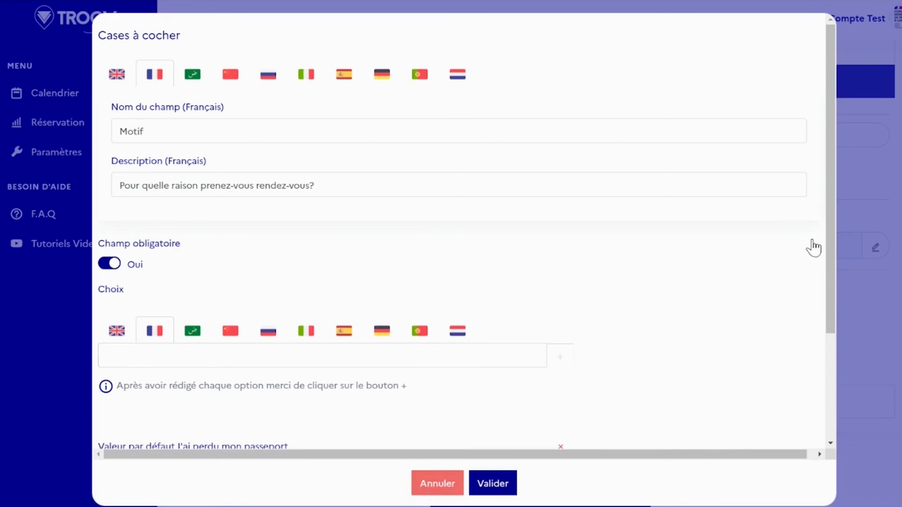
Save the Motif checkbox field and validate the custom fields of the booking form.
drag(830, 256, 570, 360)
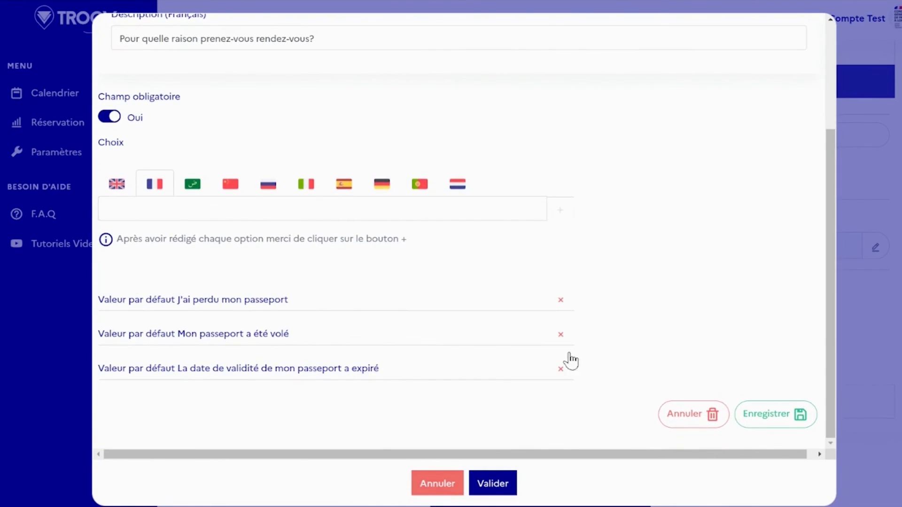
click(774, 423)
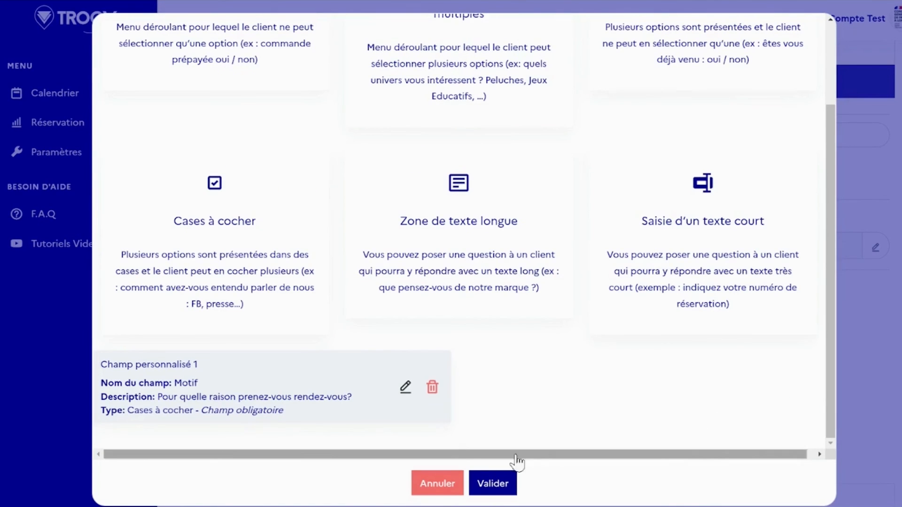
click(486, 487)
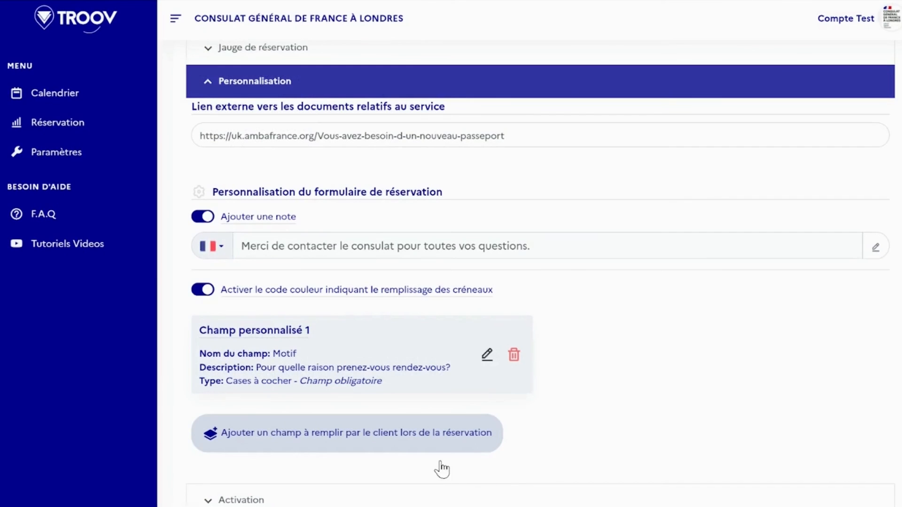
Review the calendar's activation settings, collapse them and save the service's changes.
scroll(540, 282, down, 4)
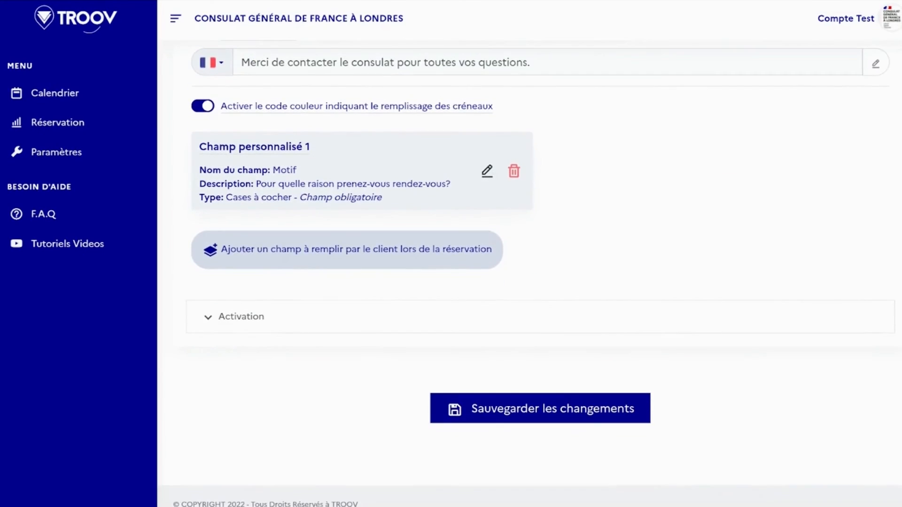
click(275, 330)
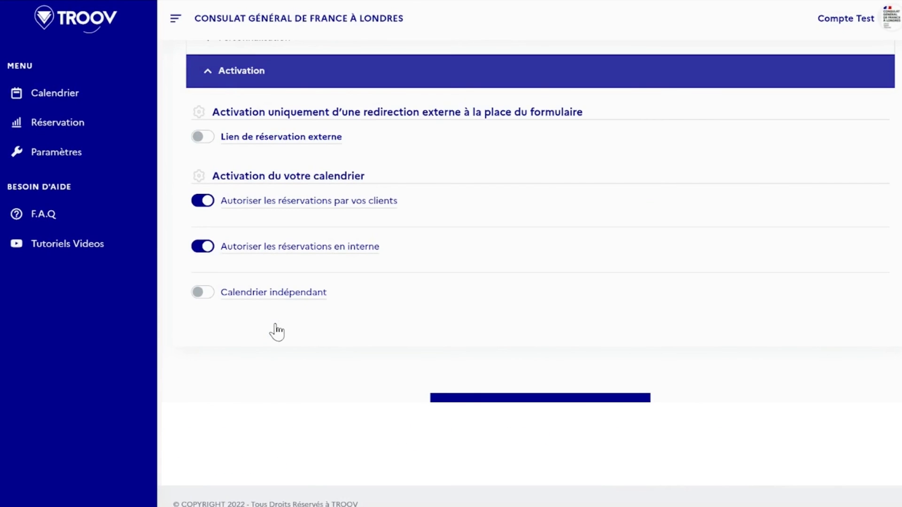
click(218, 78)
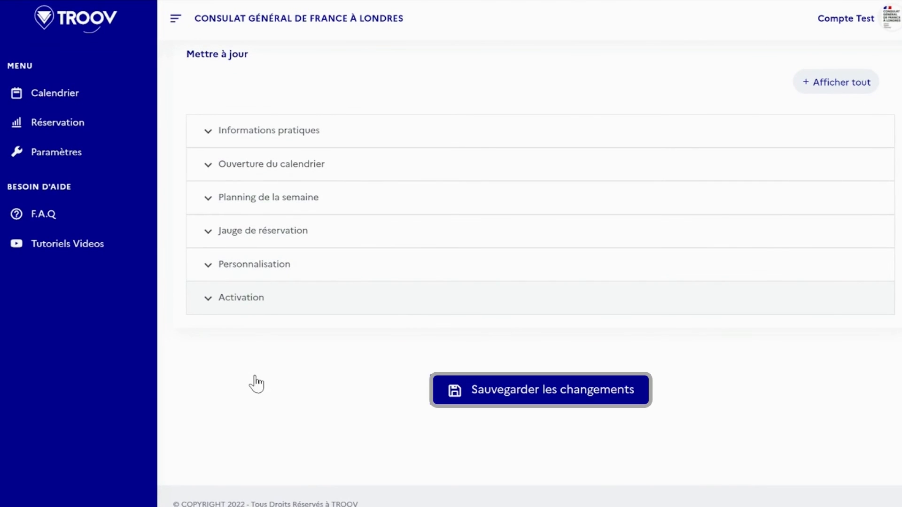
click(534, 388)
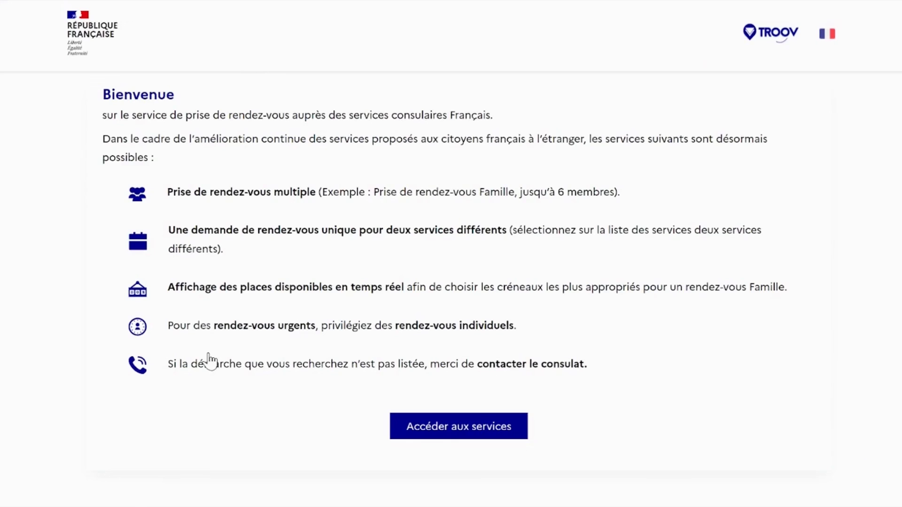
click(207, 360)
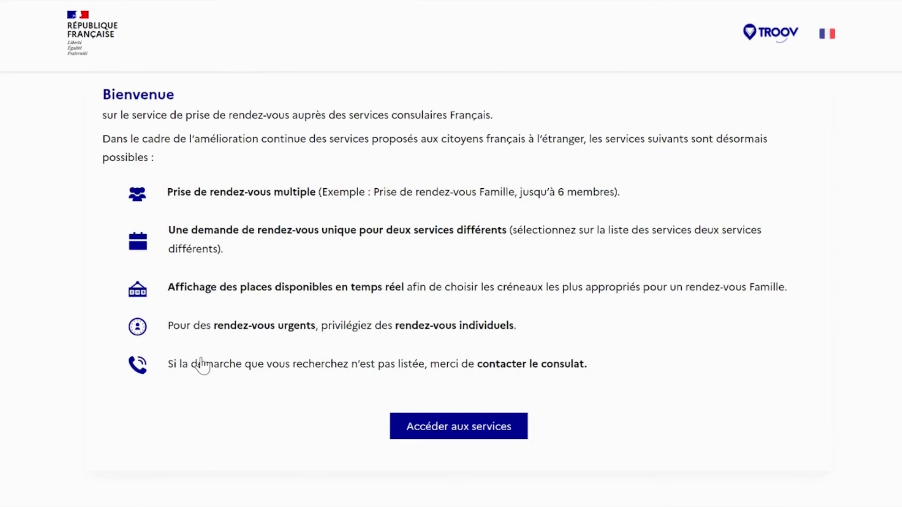